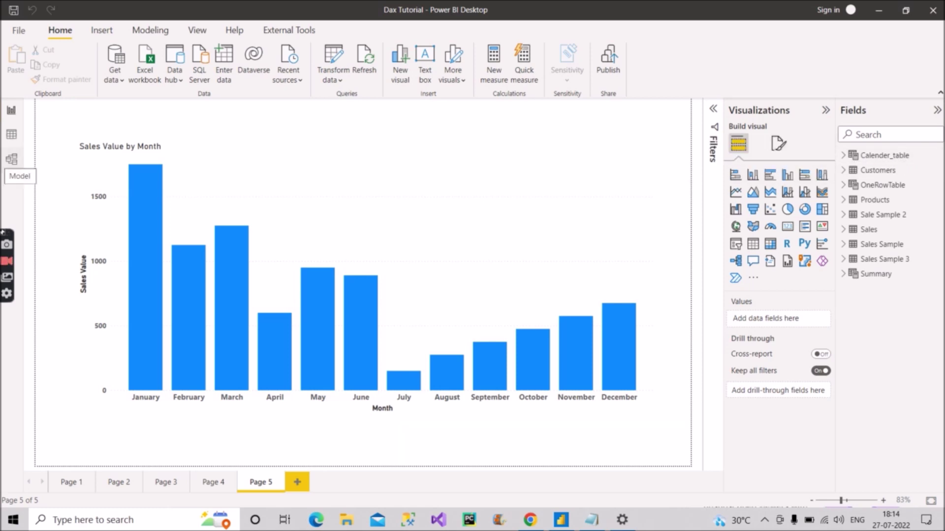
Select Calender_table in Data view, then show it in the Model view diagram.
left_click(12, 134)
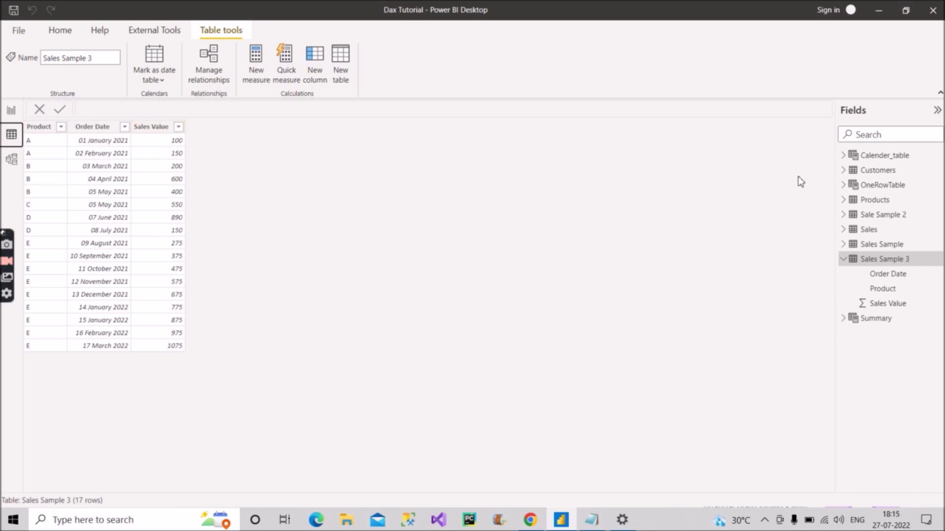
left_click(873, 155)
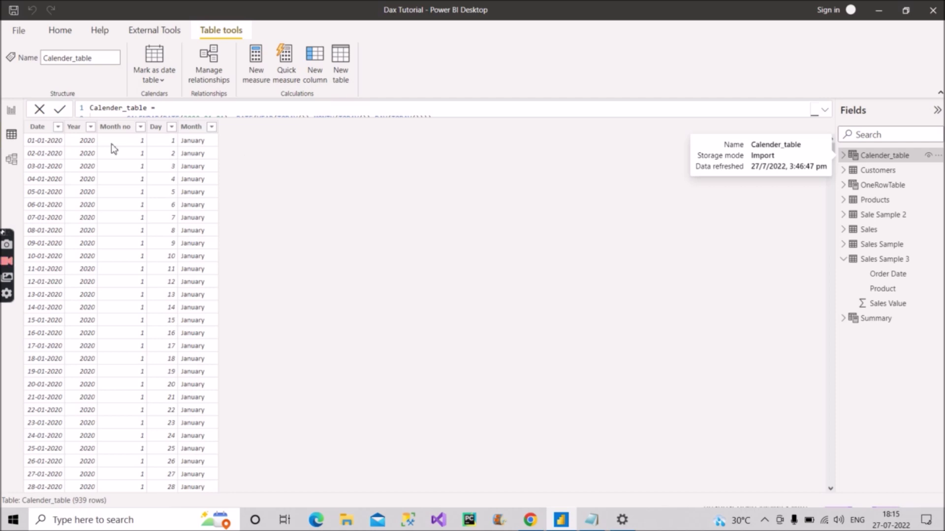
left_click(11, 159)
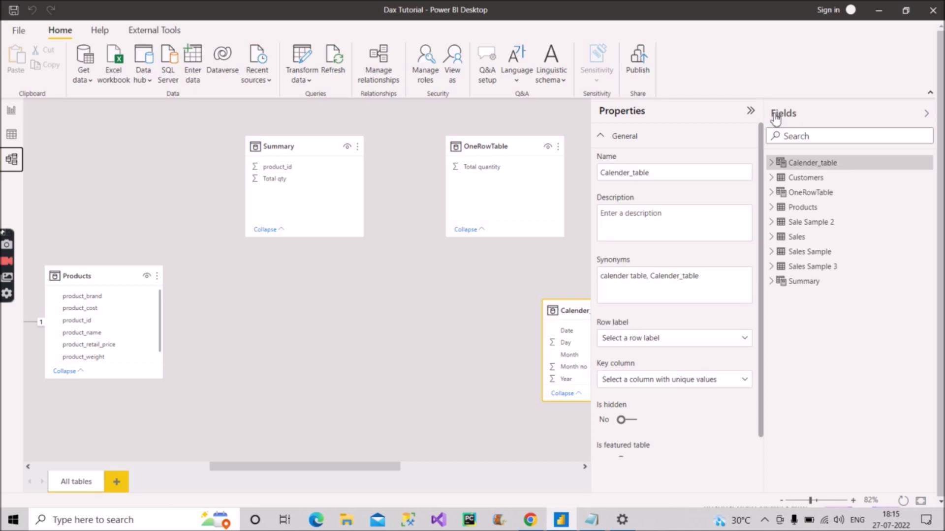
Collapse the Properties and Fields panes and scroll across the model diagram.
left_click(749, 114)
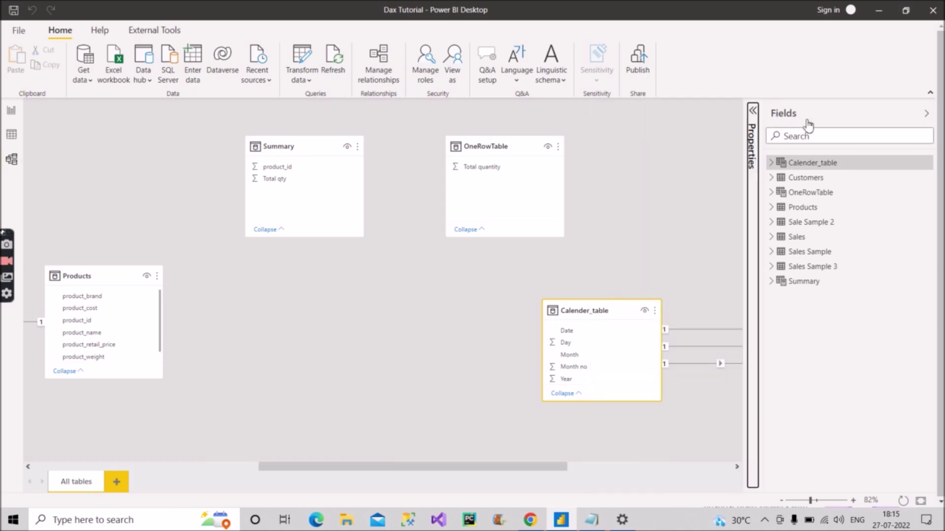
left_click(926, 114)
left_click_drag(599, 467, 666, 467)
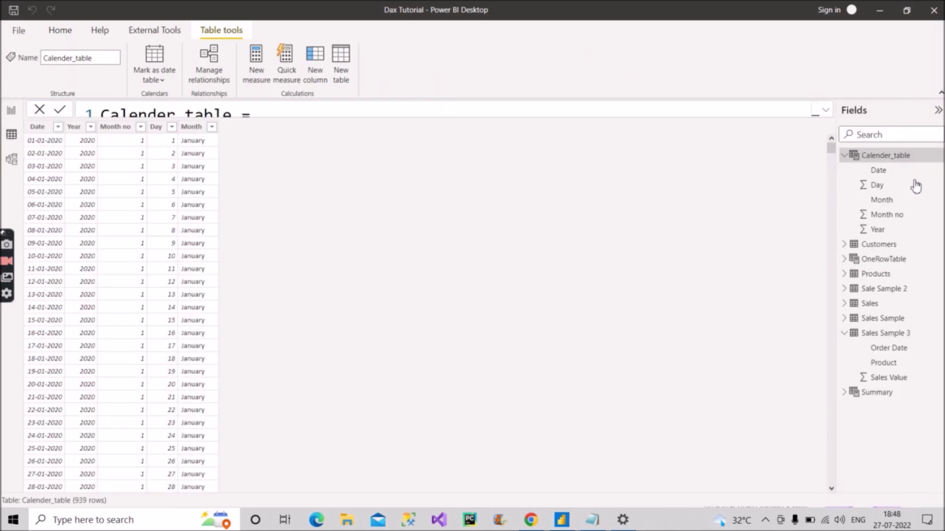
Add a new calculated column to Calender_table from its field context menu.
right_click(888, 169)
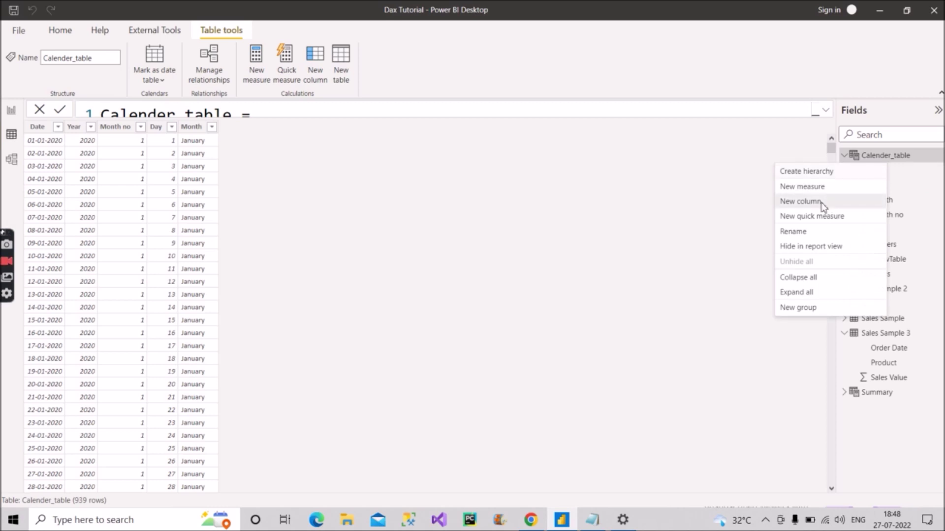
left_click(491, 166)
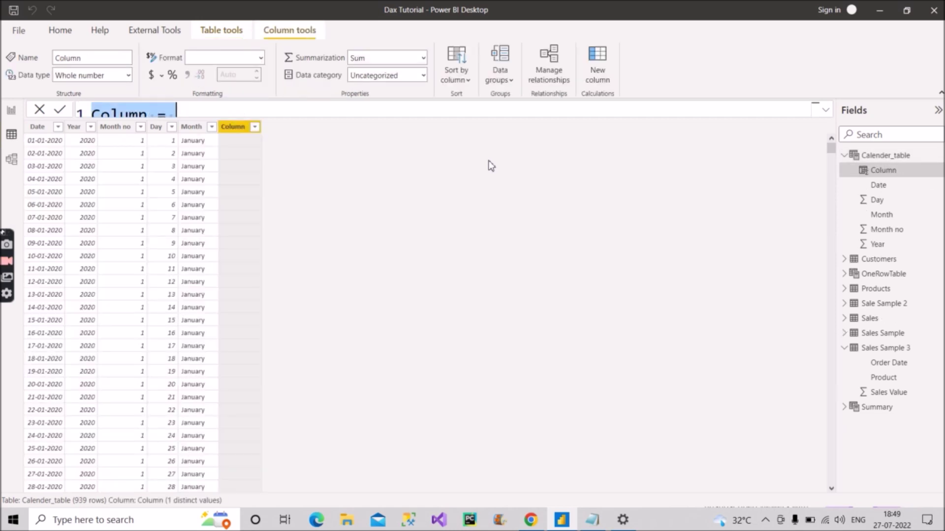
In the expanded formula bar, write 'New month no =' and paste the SWITCH formula from Notepad.
left_click(827, 112)
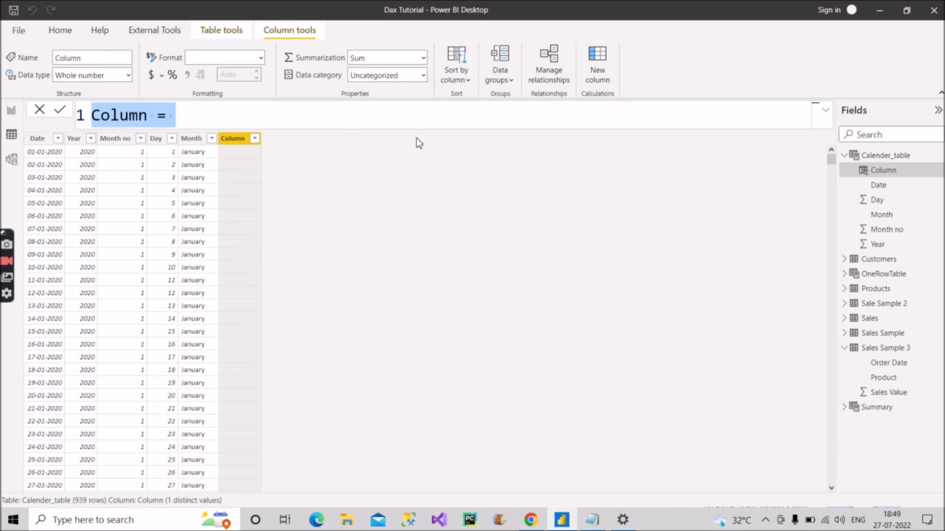
left_click(820, 110)
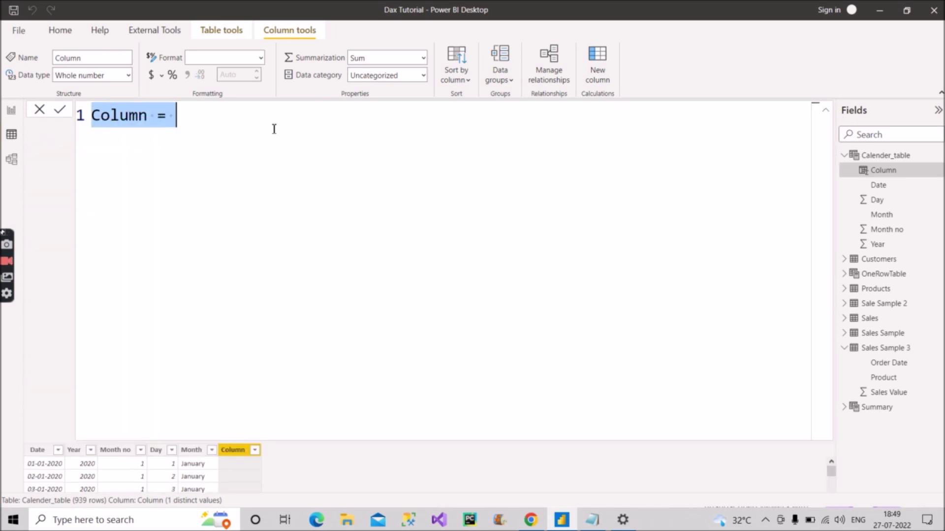
type("New")
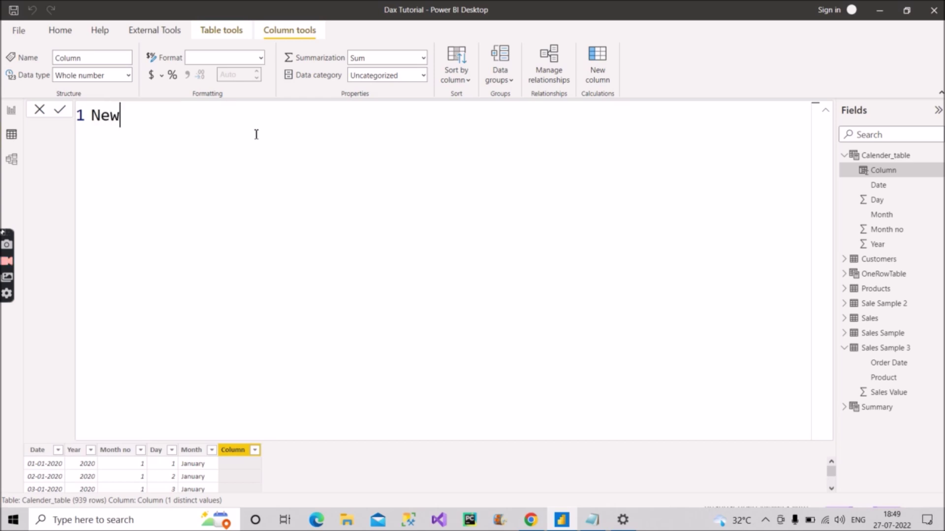
type(" month no =")
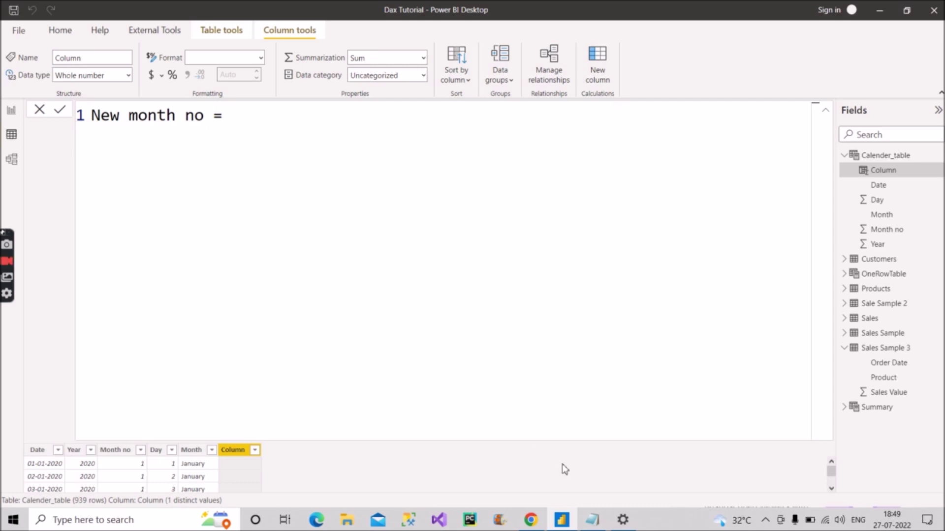
left_click(592, 519)
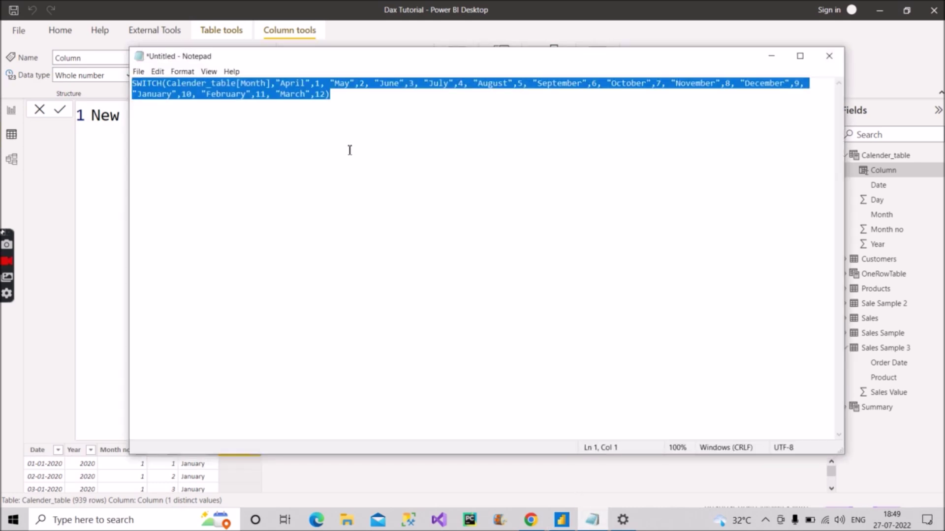
key("alt+Tab")
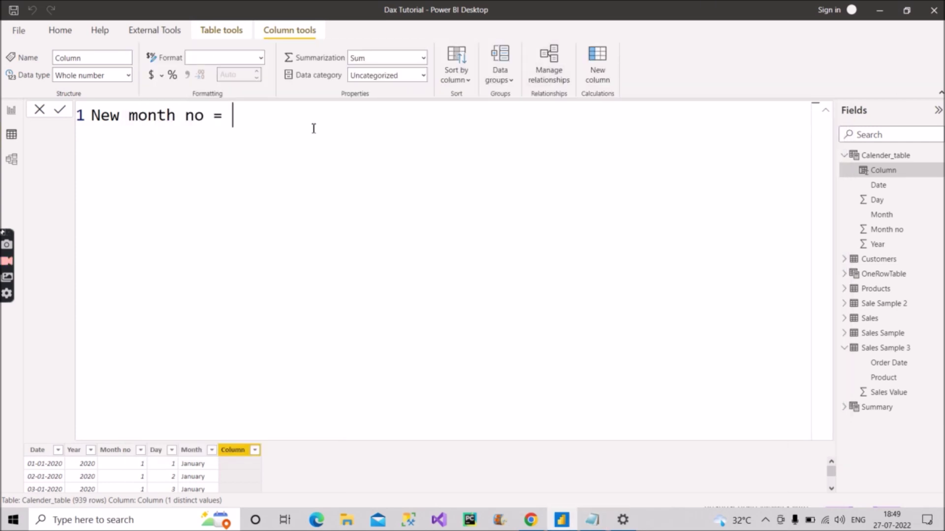
type("SWITCH(Calender_table[Month],\"April\",1, \"May\",2, \"June\",3, \"July\",4, \"August\",5, \"September\",6, \"October\",7, \"November\",8, \"December\", 9, \"January\",10, \"February\",11, \"March\",12)")
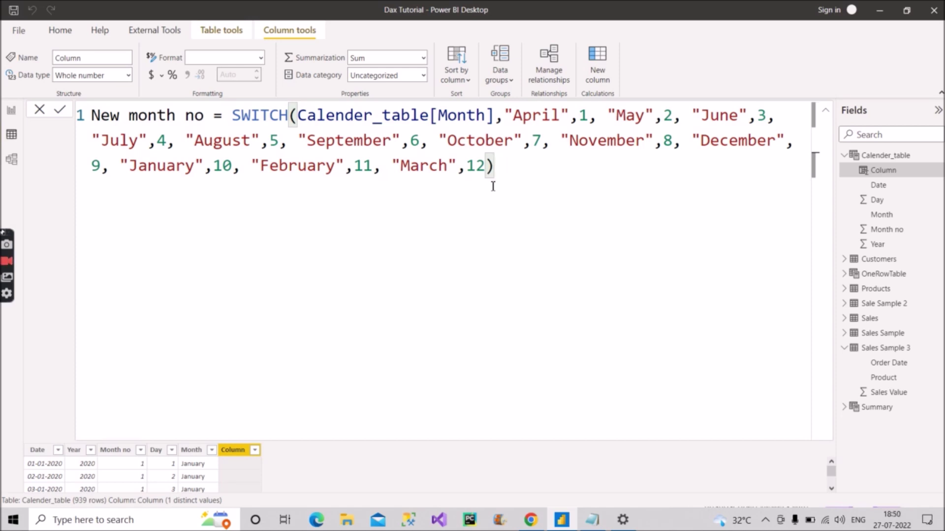
Commit the New month no column, select Month, and scroll to check the values.
left_click(60, 111)
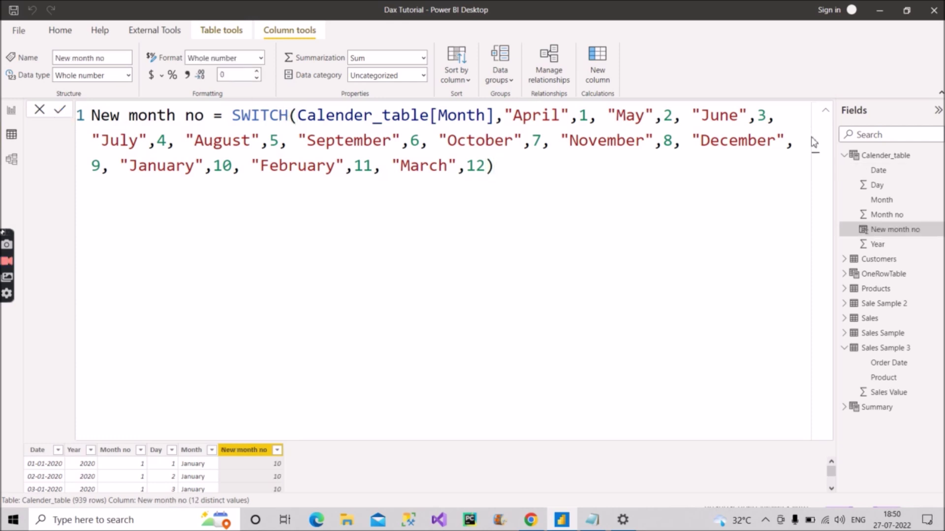
left_click(826, 112)
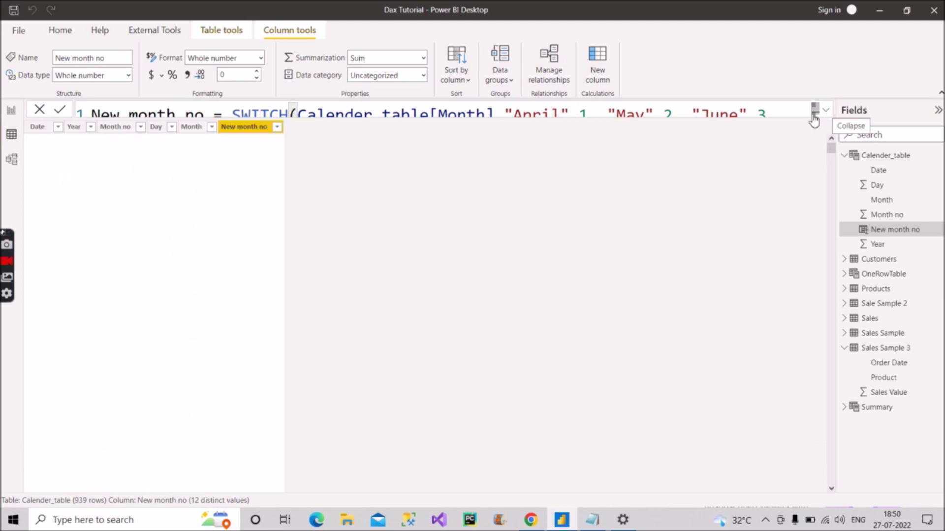
left_click(192, 129)
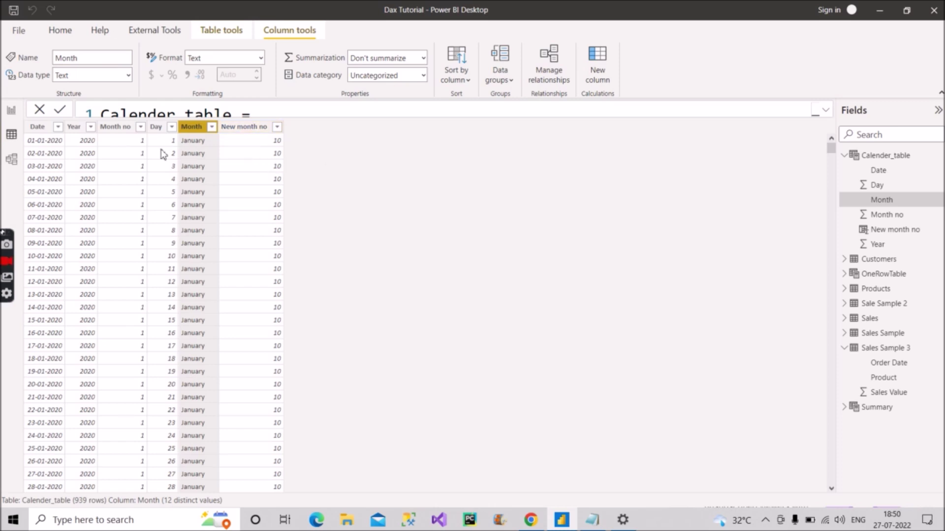
scroll(290, 228, "down", 1)
scroll(291, 231, "down", 14)
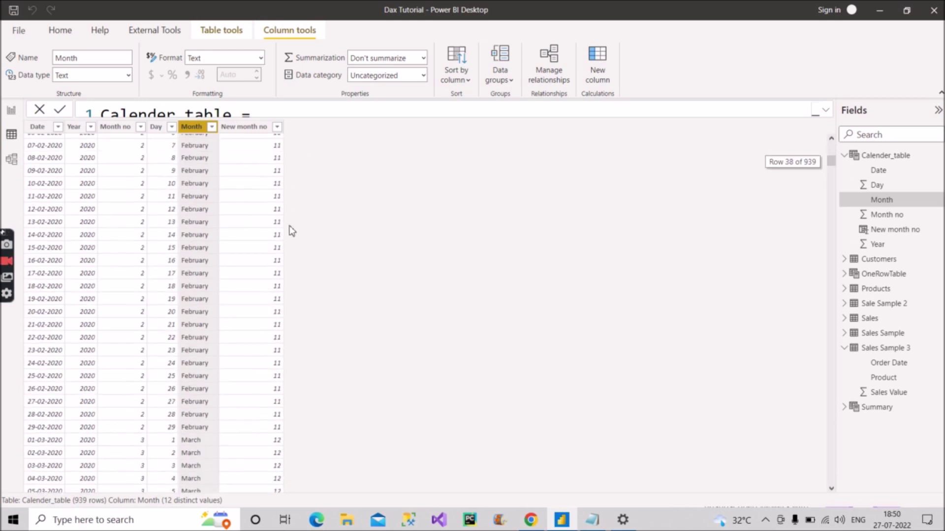
scroll(323, 281, "down", 5)
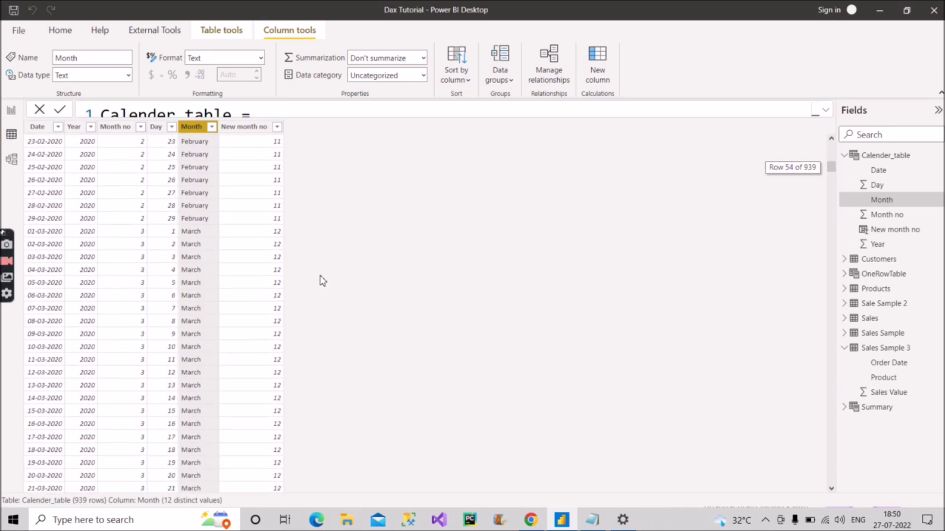
scroll(315, 290, "down", 6)
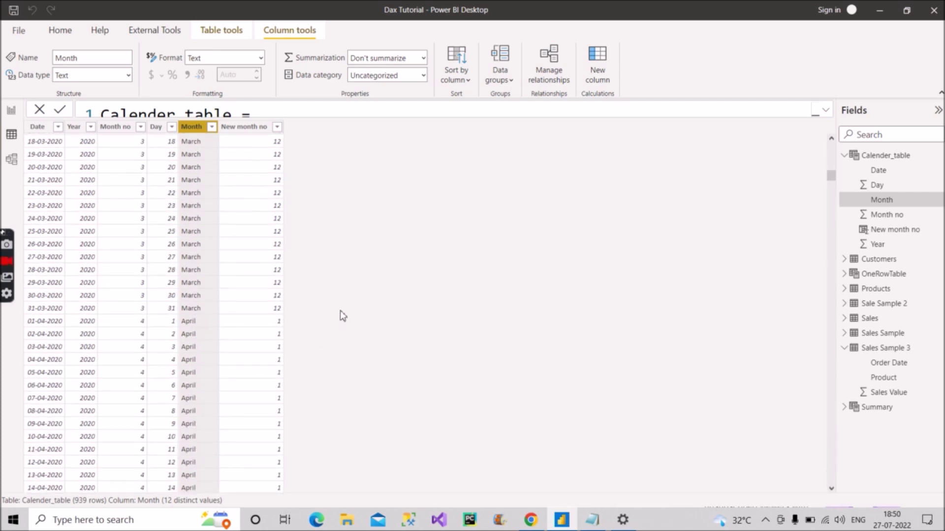
scroll(341, 311, "up", 20)
scroll(340, 311, "up", 3)
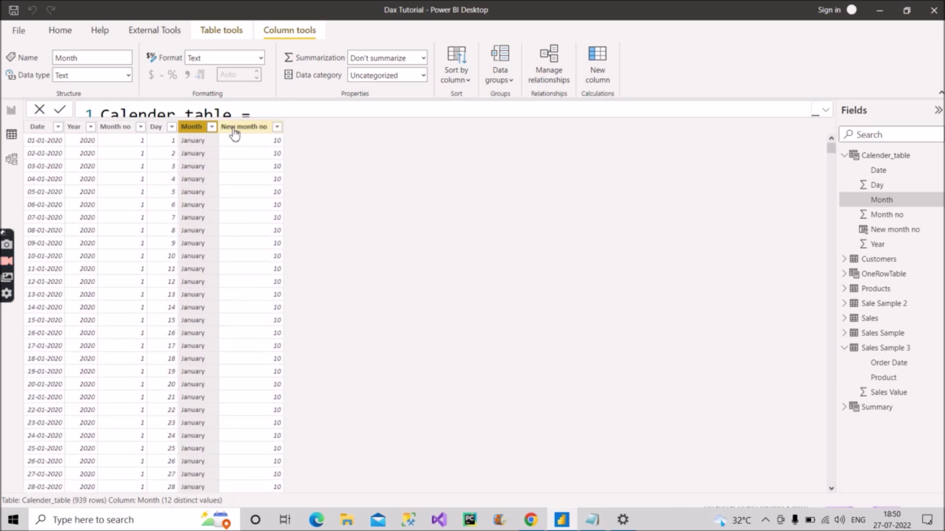
Sort the Month column by New month no, which raises a circular dependency error.
left_click(459, 76)
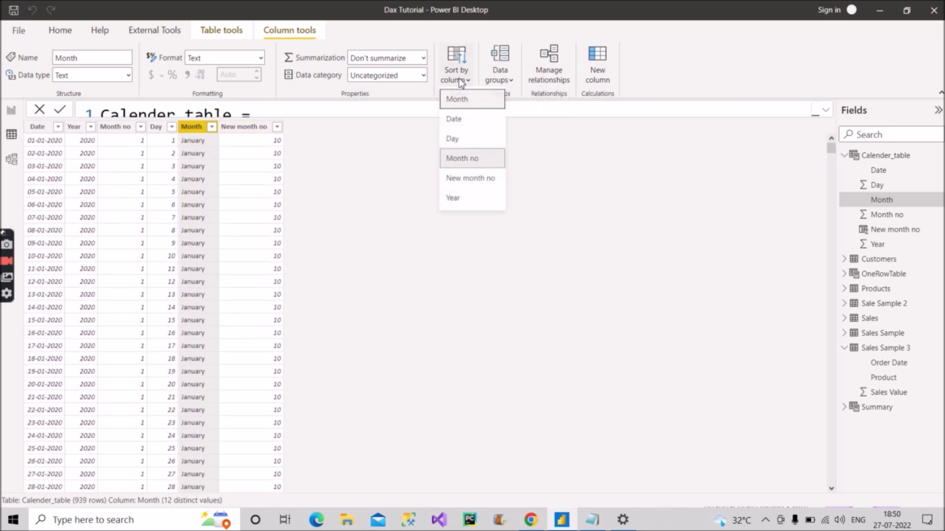
left_click(469, 180)
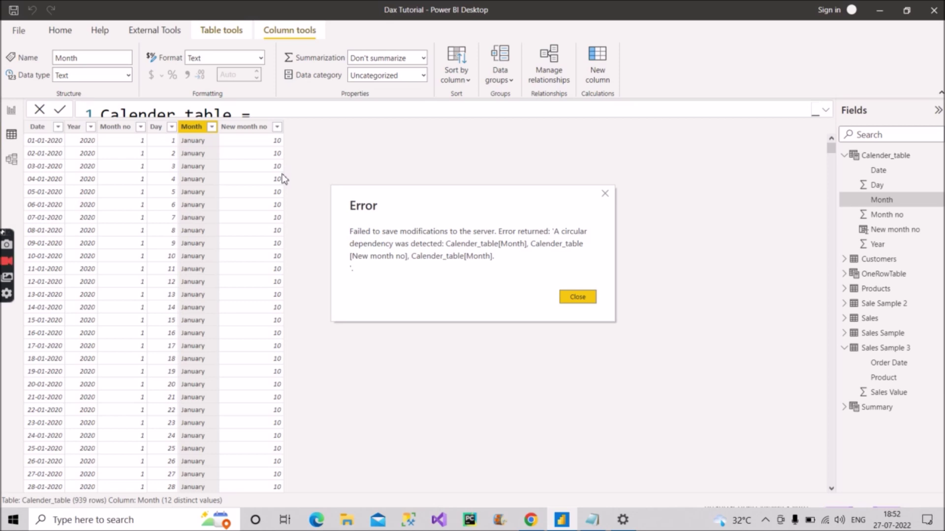
Dismiss the circular dependency error and bring up the Calender_table field options menu.
left_click(580, 299)
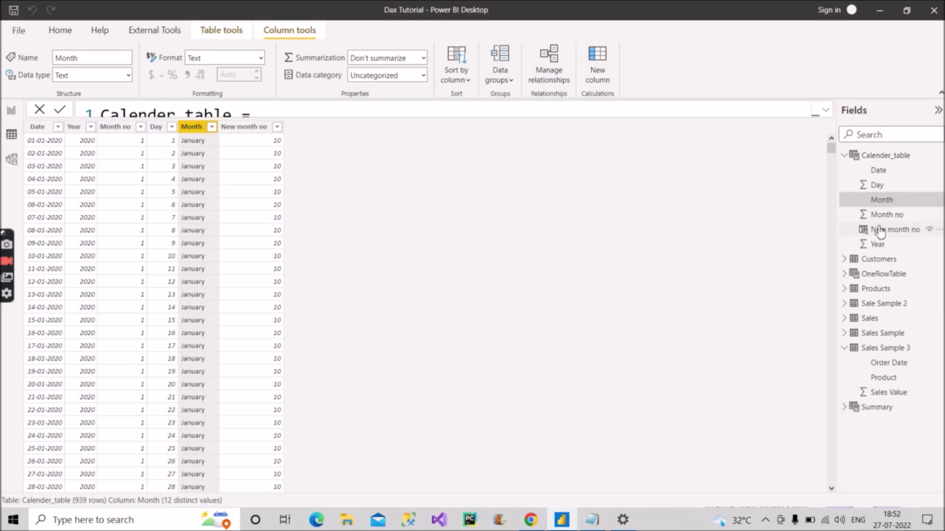
left_click(876, 181)
right_click(876, 182)
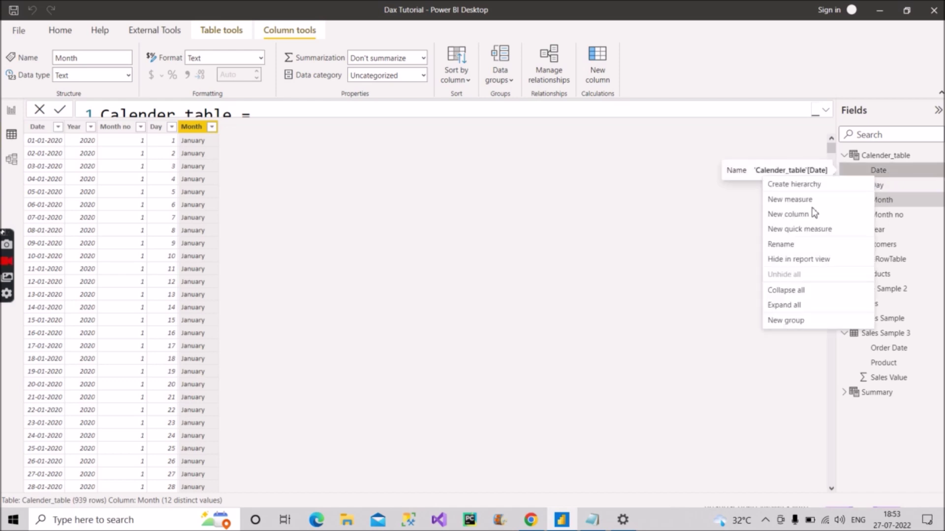
Start a new column 'New month no = IF(Calender_table[Month no] > 3, Calender_table[Month no]'.
left_click(564, 164)
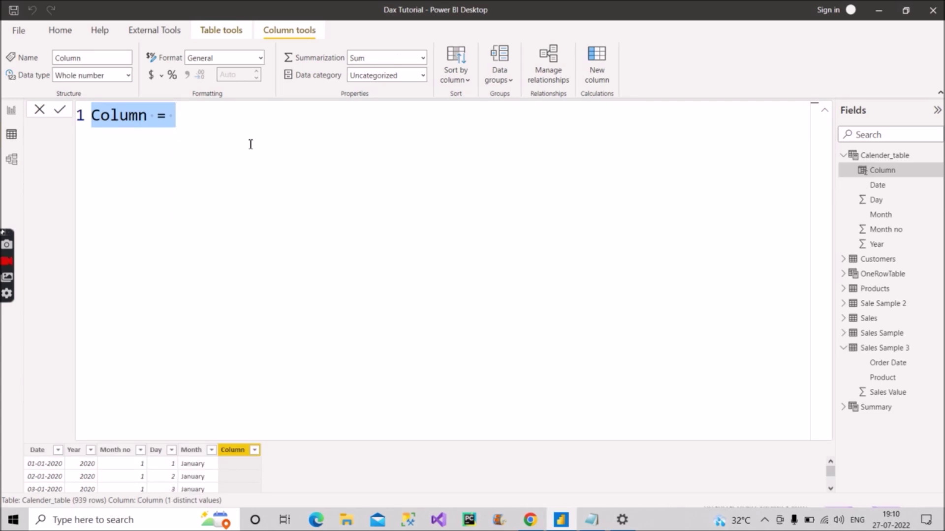
type("New")
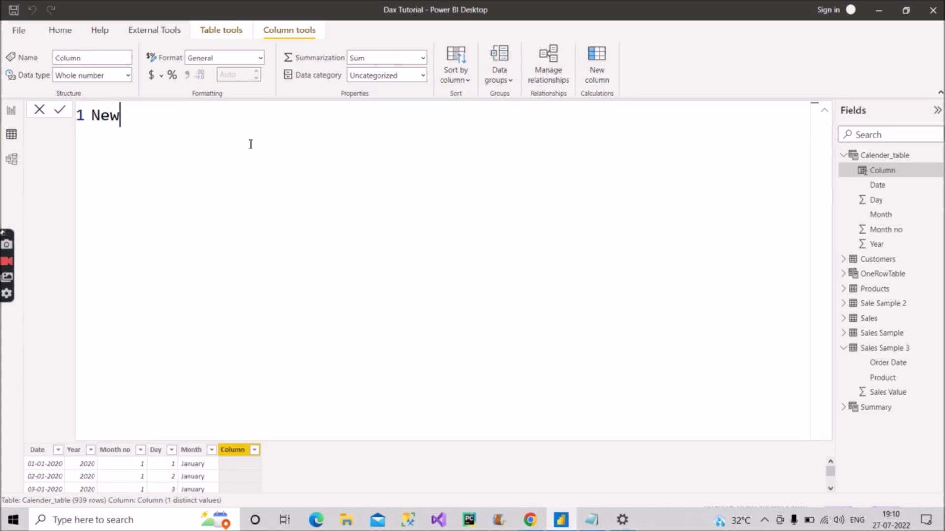
type(" month no =")
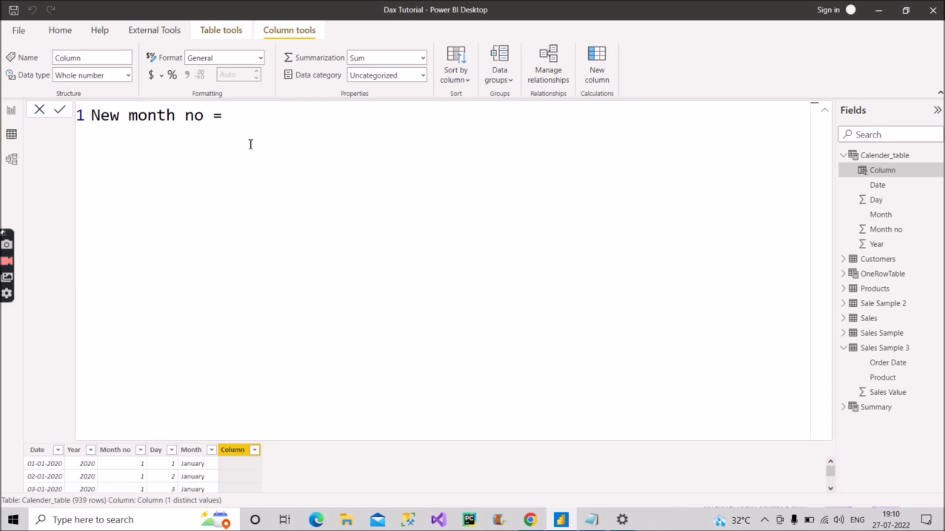
type("if")
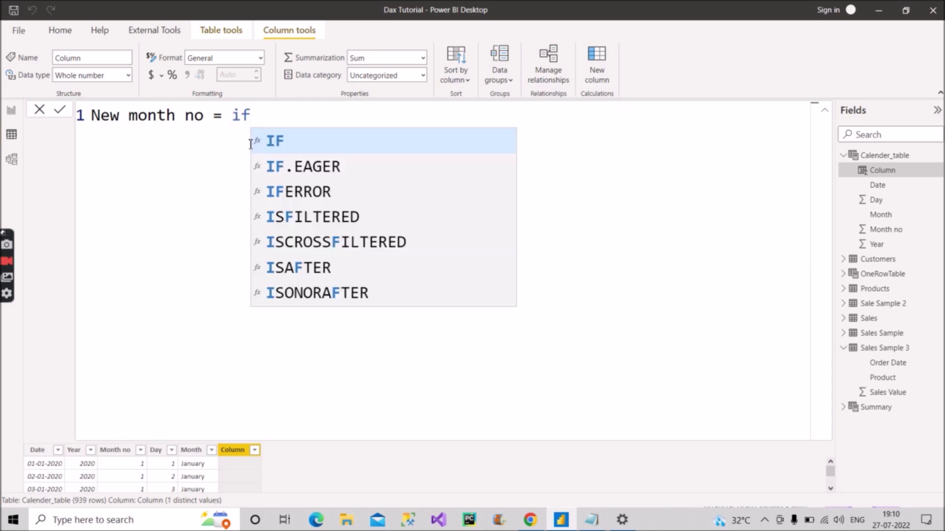
key("Tab")
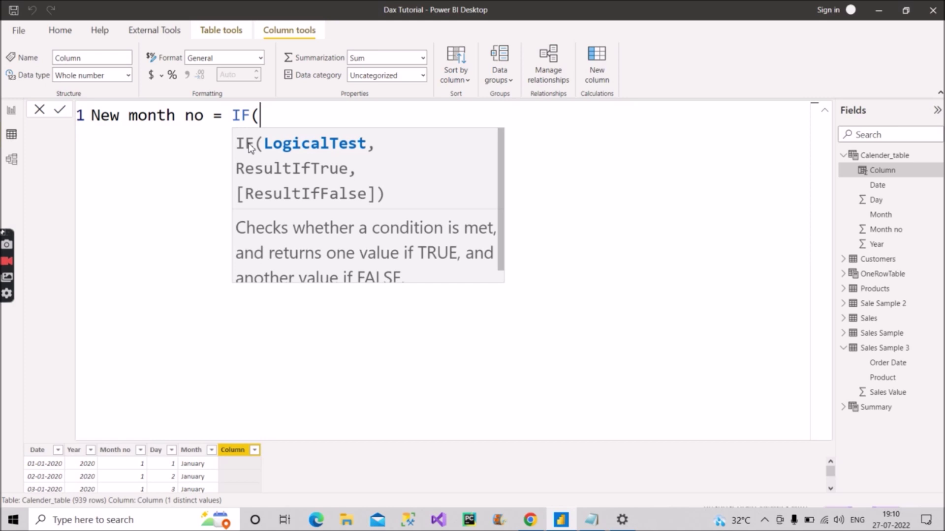
type("month")
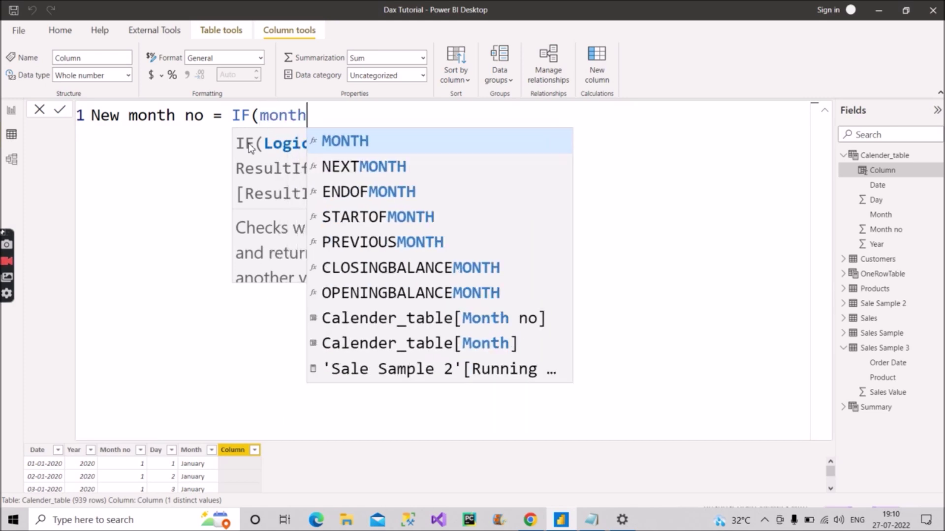
left_click(444, 318)
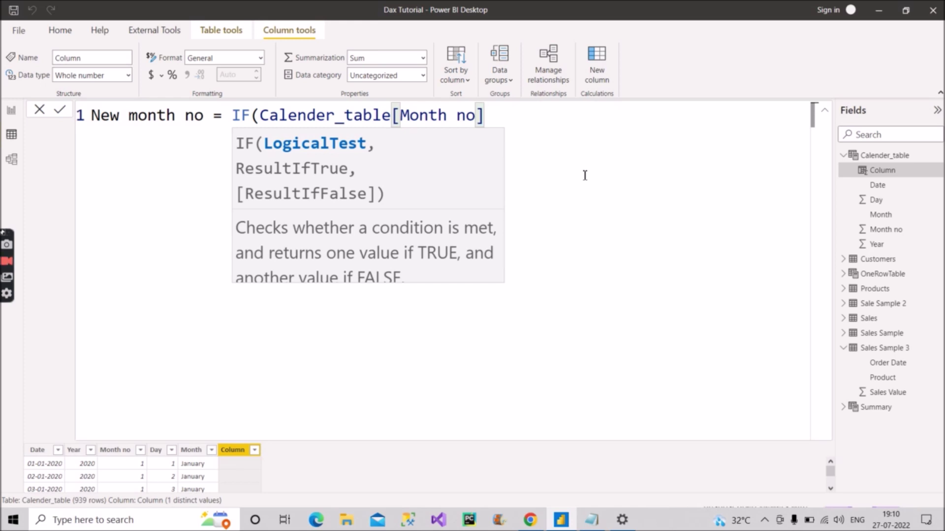
type(">")
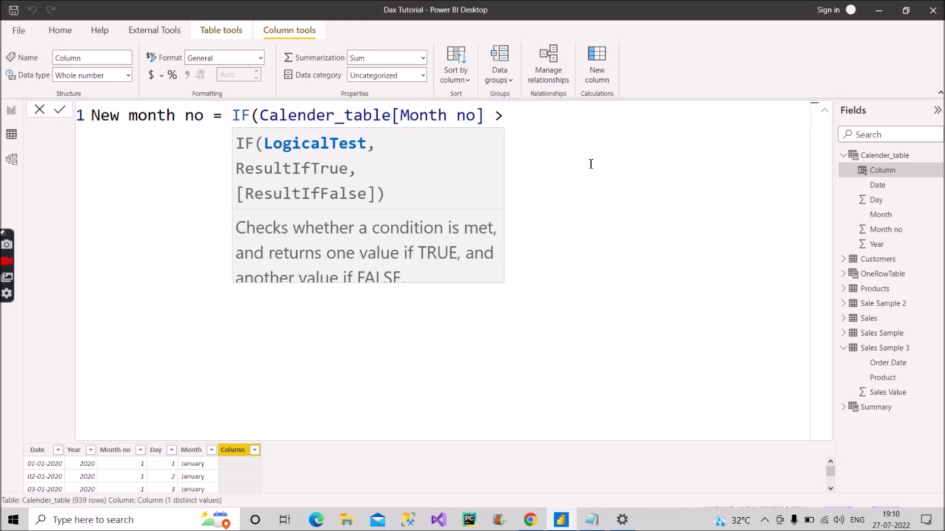
type(" 3,")
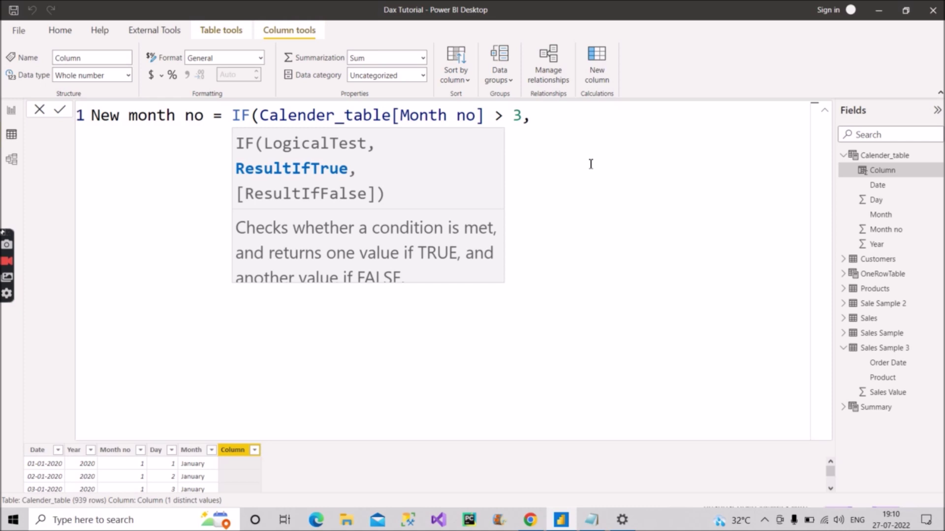
type("month")
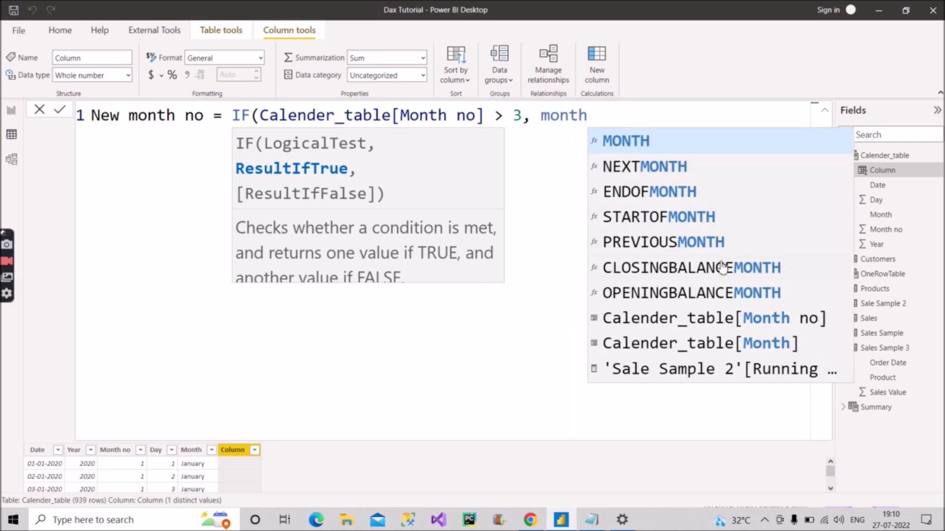
left_click(711, 315)
Complete the IF with Month no - 3 when true and Month no + 9 otherwise, and commit.
type("- ")
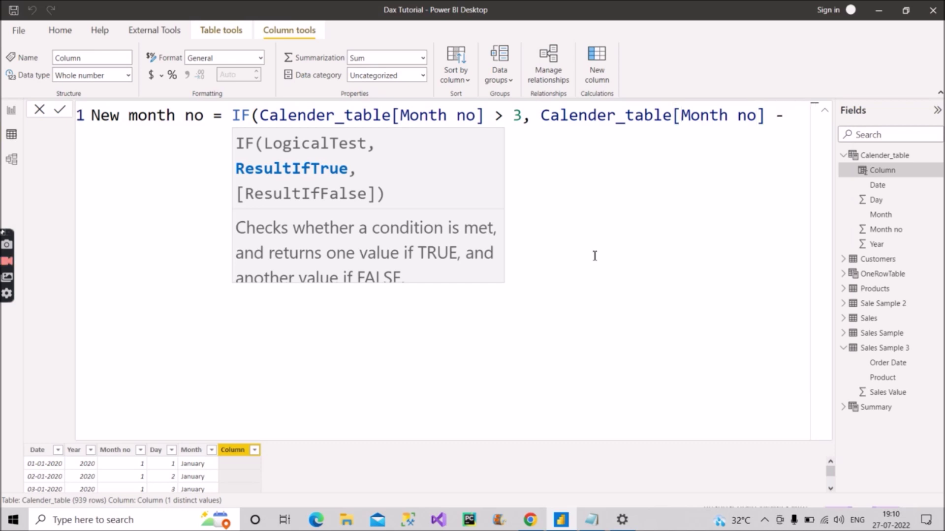
type("3,")
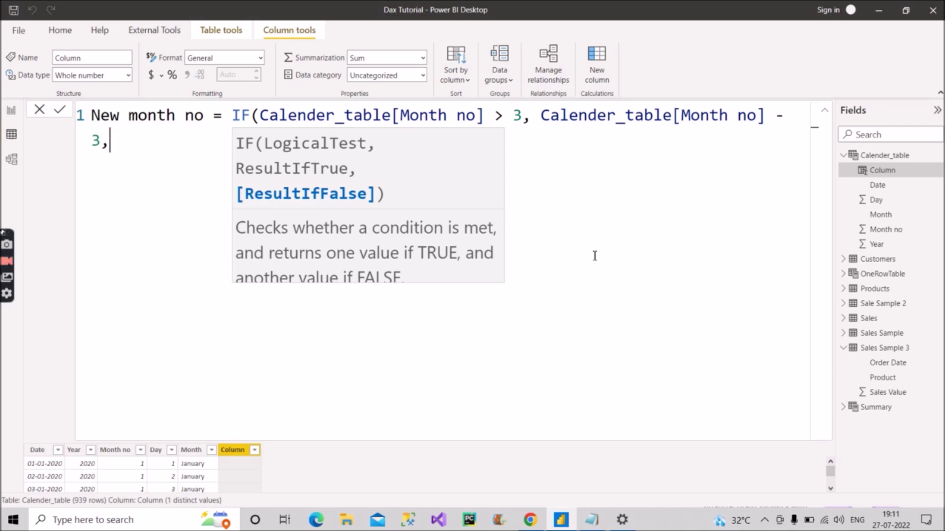
type("moh")
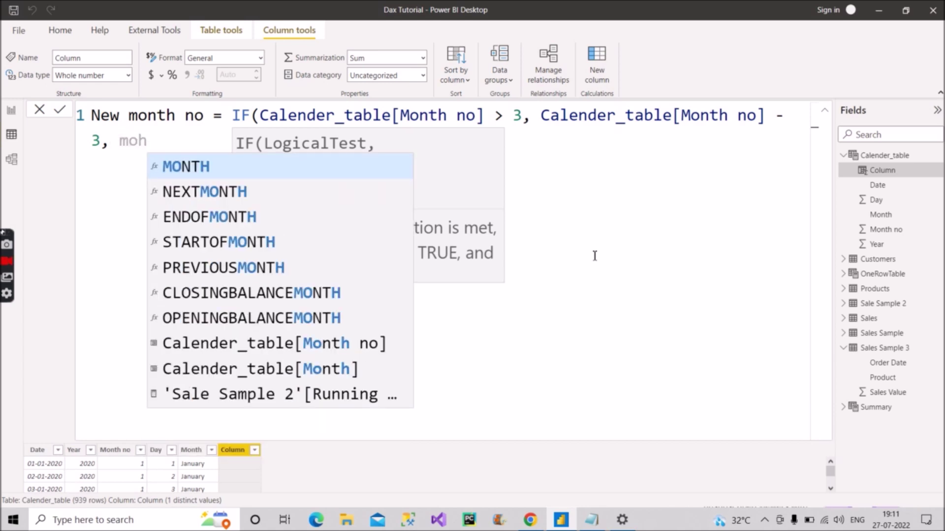
left_click(343, 351)
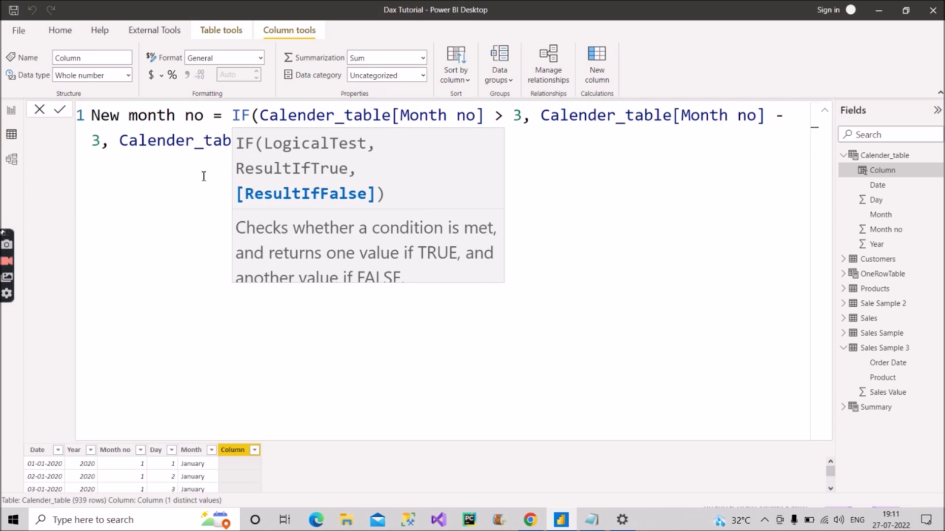
left_click(534, 150)
left_click(373, 142)
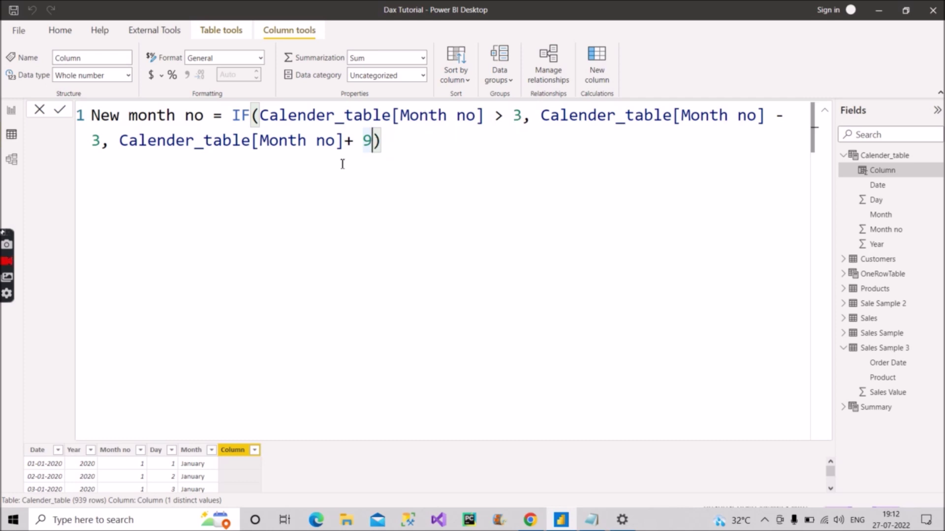
key("Return")
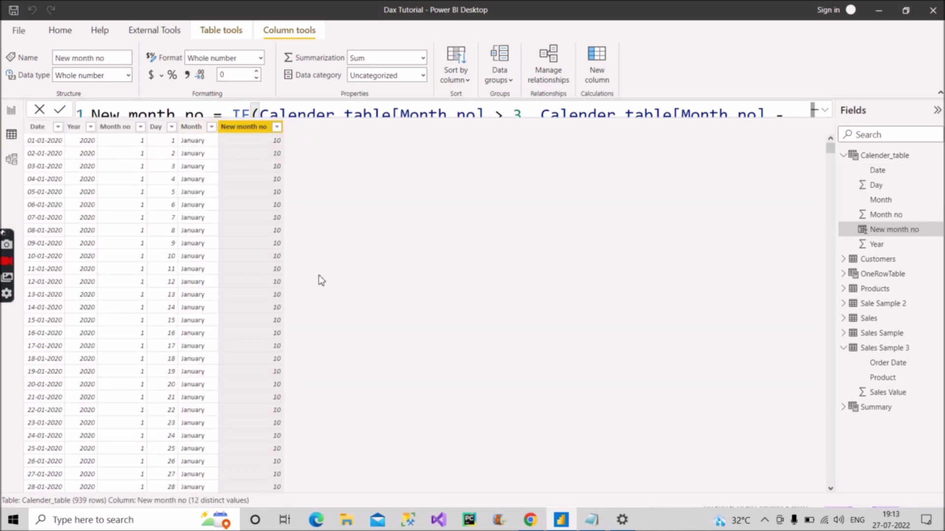
Scroll through Calender_table to check New month no gives January 10 and February 11.
scroll(328, 279, "down", 20)
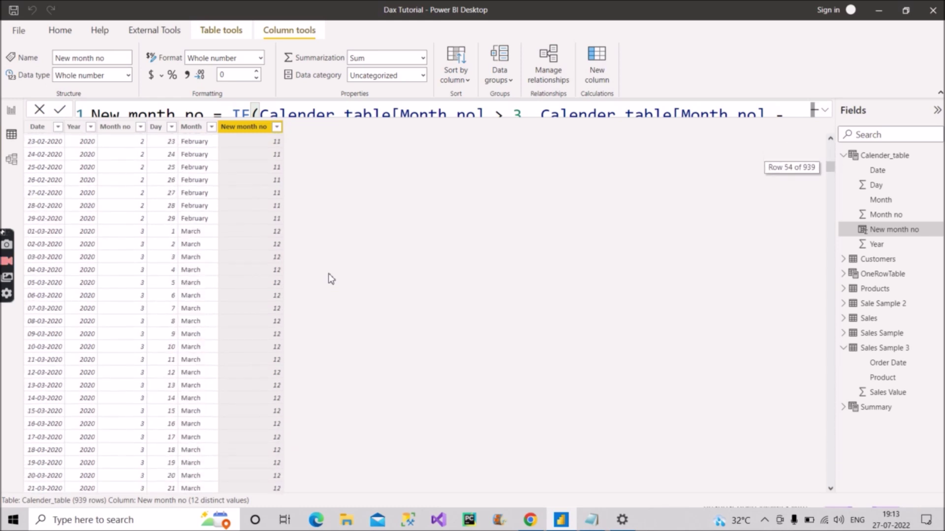
scroll(330, 279, "up", 6)
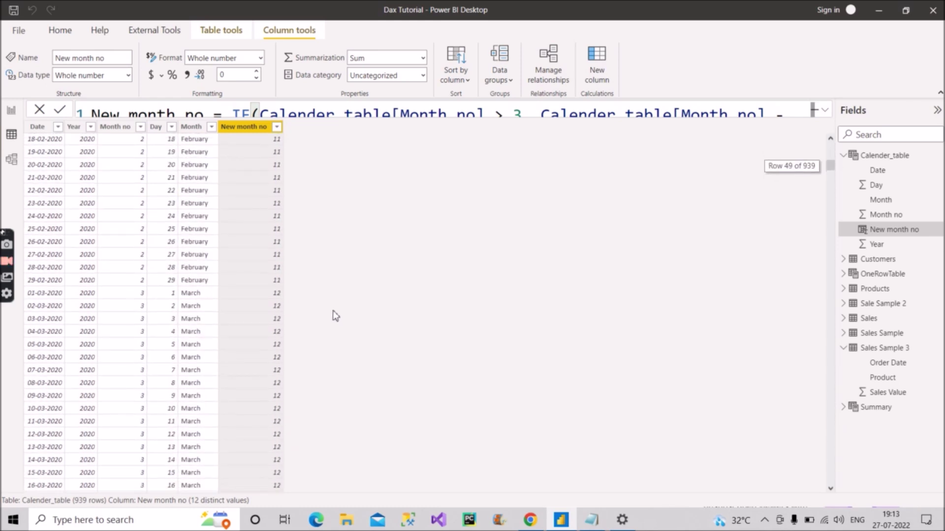
scroll(334, 315, "down", 10)
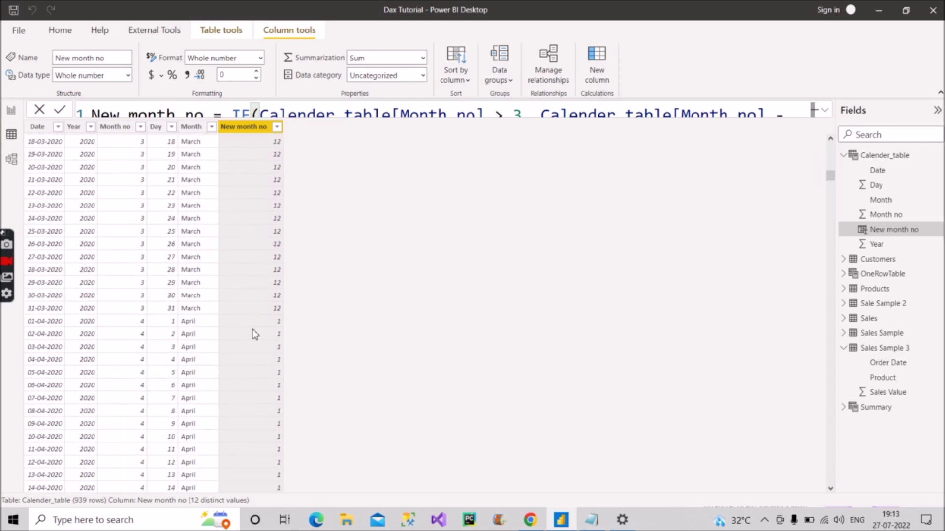
scroll(318, 326, "up", 20)
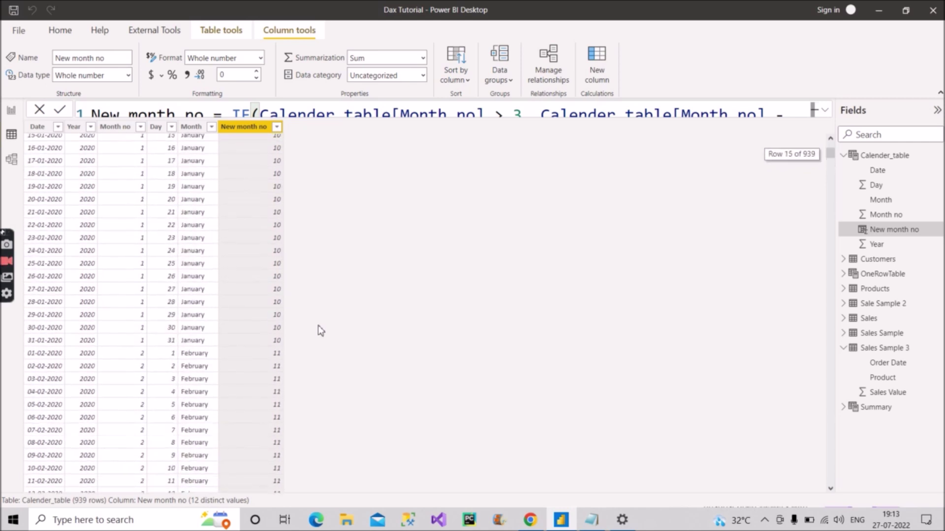
Sort the Calendar table's Month column by the New month no column.
left_click(191, 127)
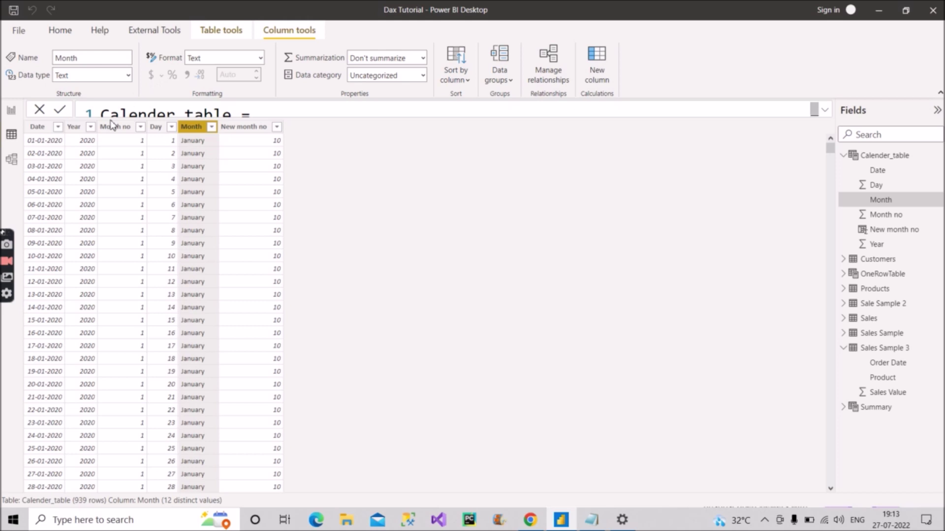
left_click(464, 82)
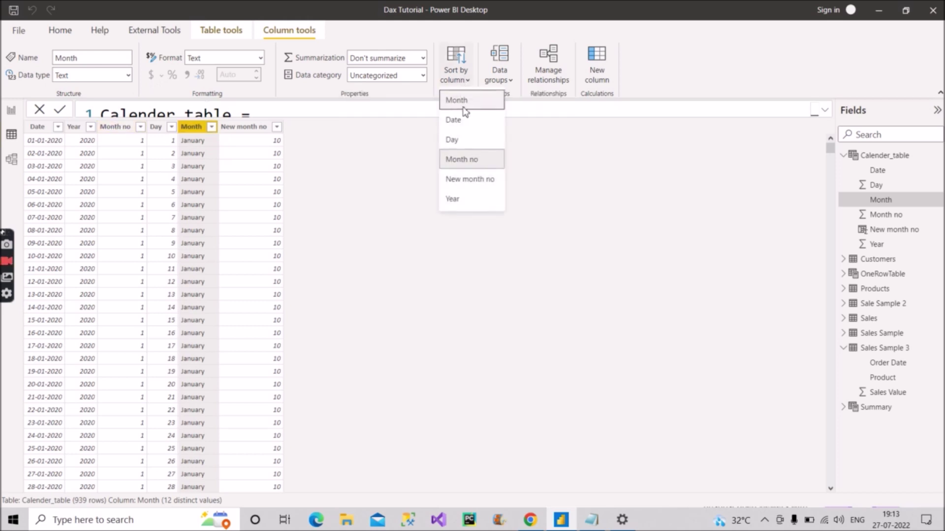
left_click(469, 180)
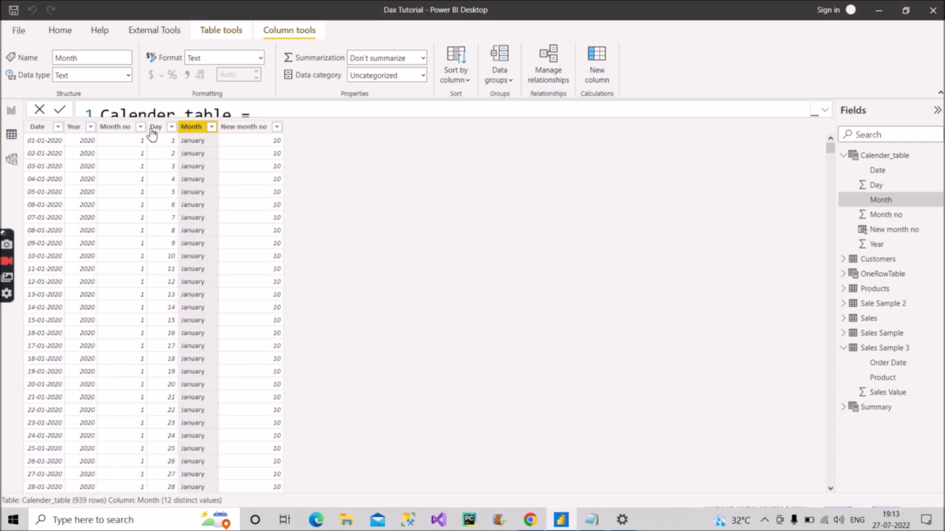
Go to Page 5 and view the Sales Value by Month chart in April–March order.
left_click(12, 111)
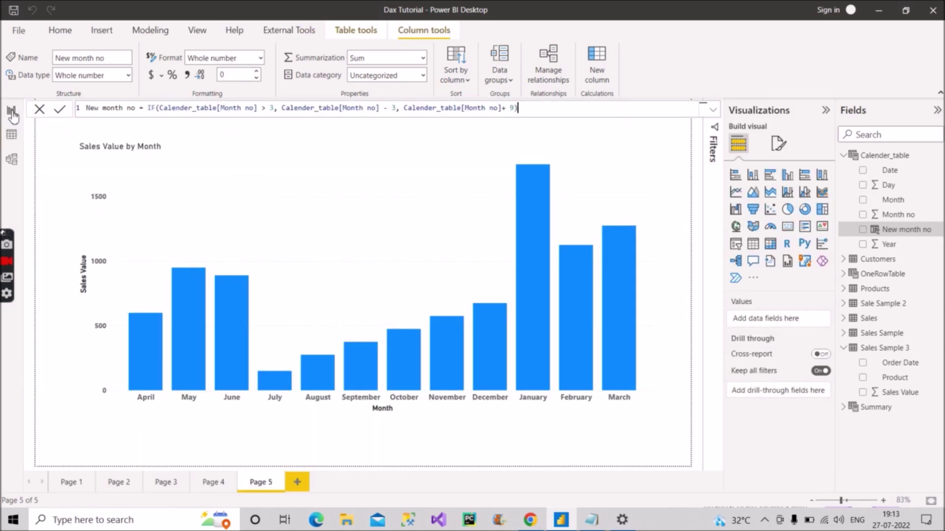
left_click(162, 429)
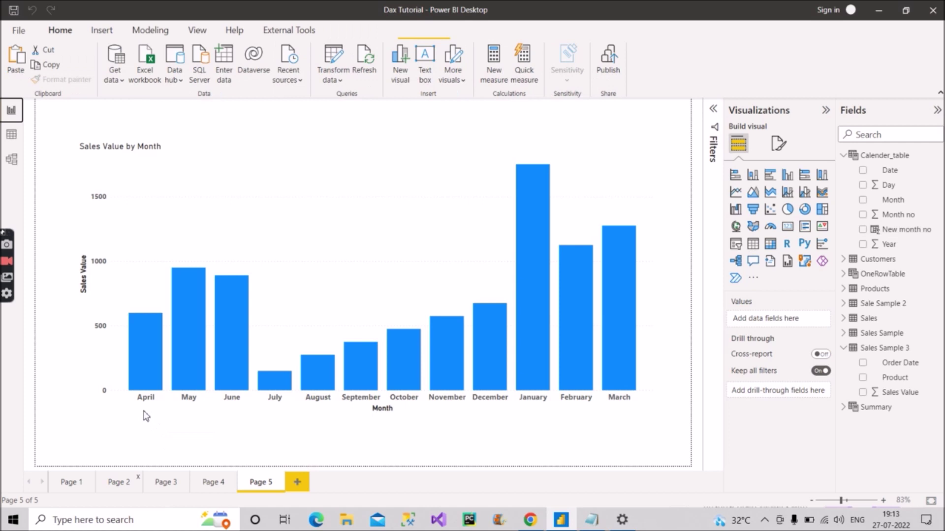